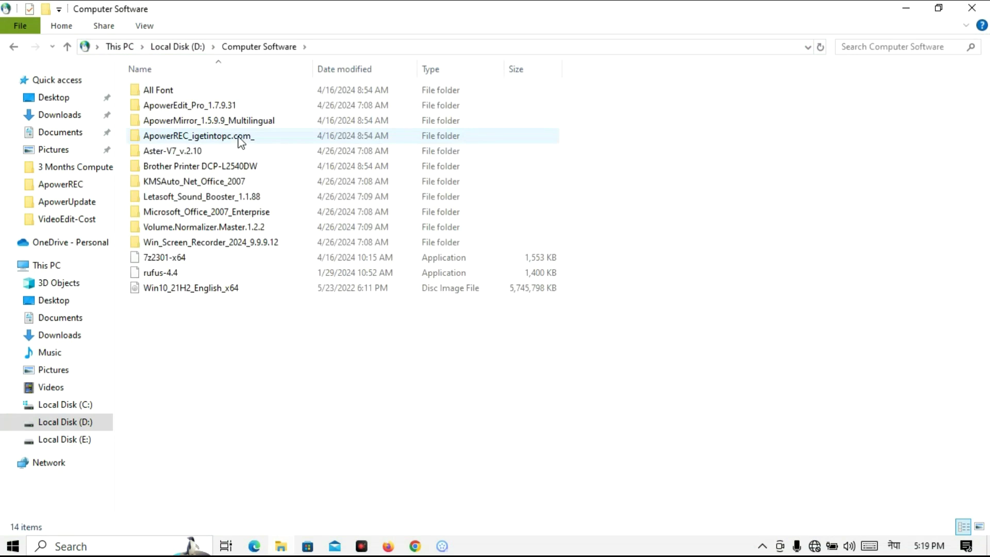
Open the All Font folder, look inside its Preeti Normal subfolder and return to All Font
double_click(236, 94)
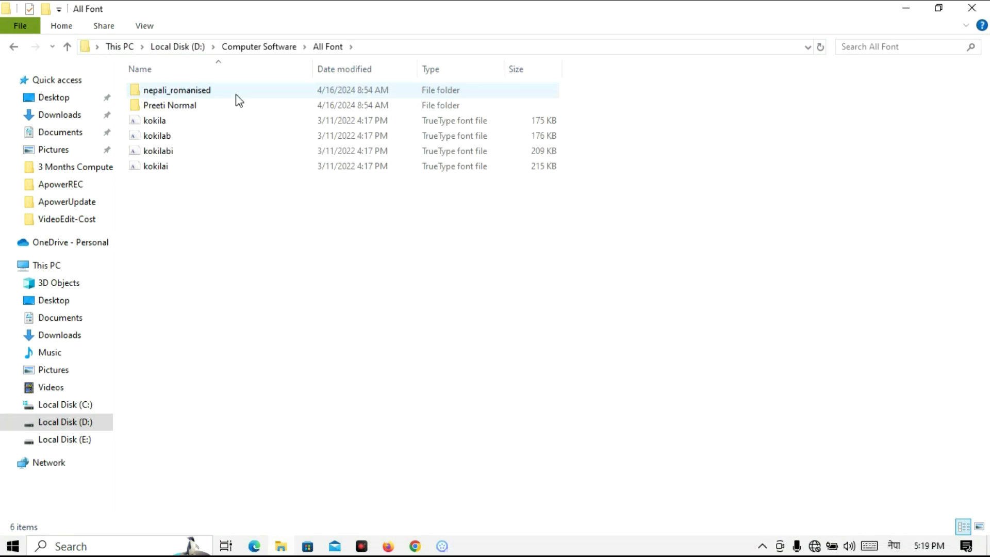
drag(238, 199, 236, 120)
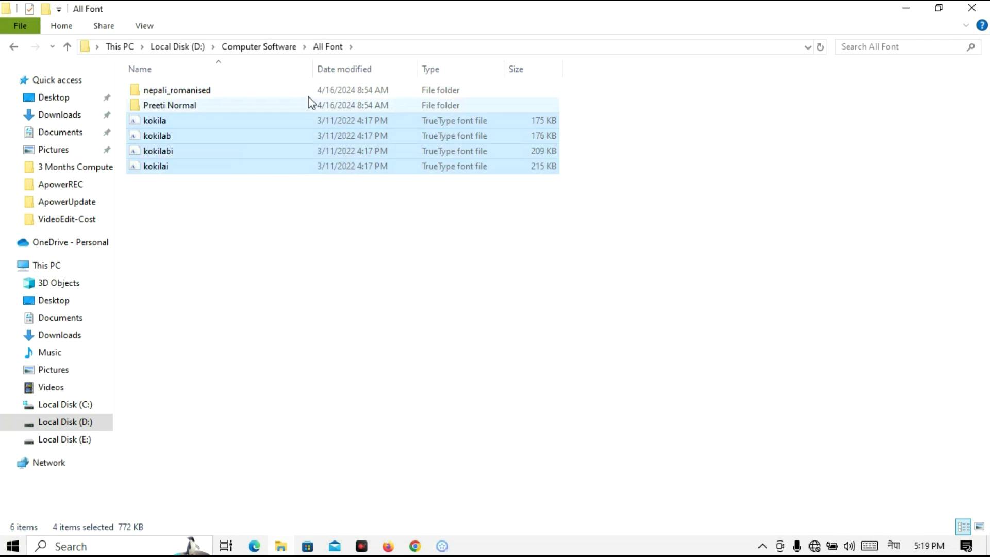
click(298, 104)
double_click(298, 105)
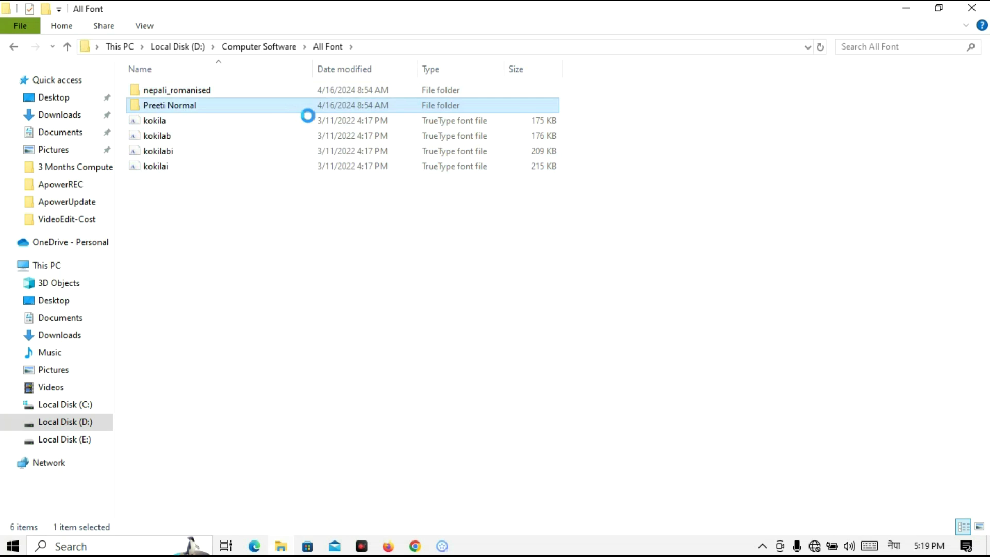
click(69, 47)
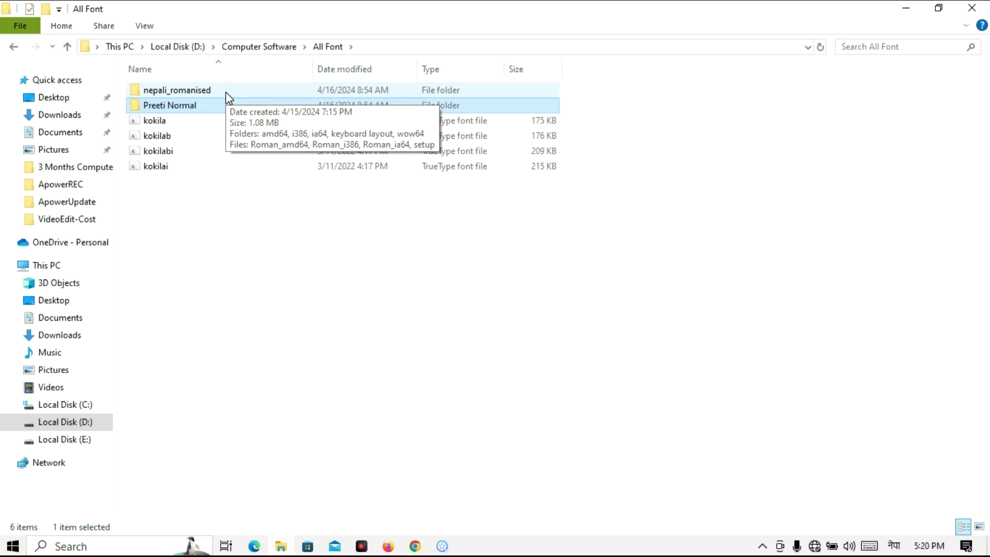
Install the four font files kokila, kokilab, kokilabi and kokilai, replacing the existing versions for all current items
click(214, 190)
drag(214, 189, 209, 116)
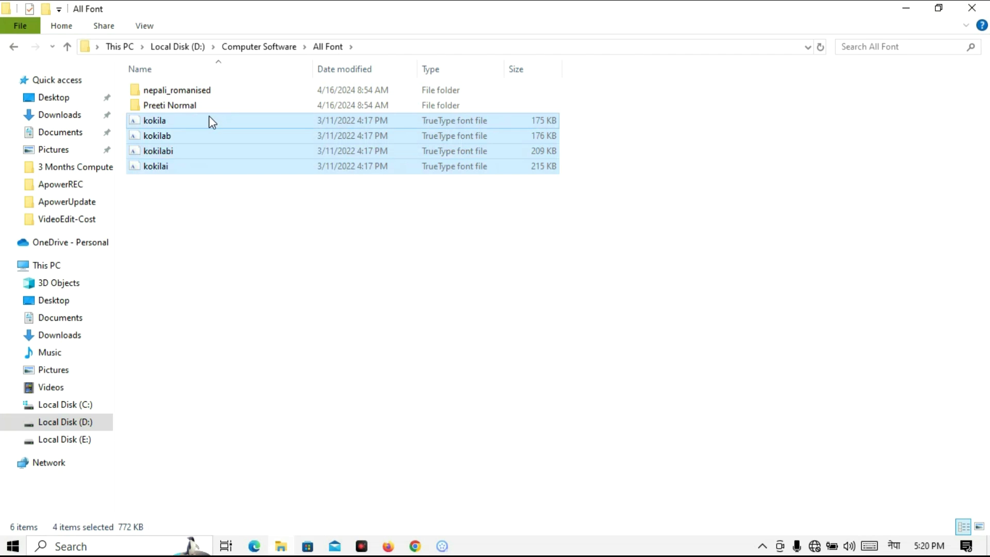
right_click(213, 120)
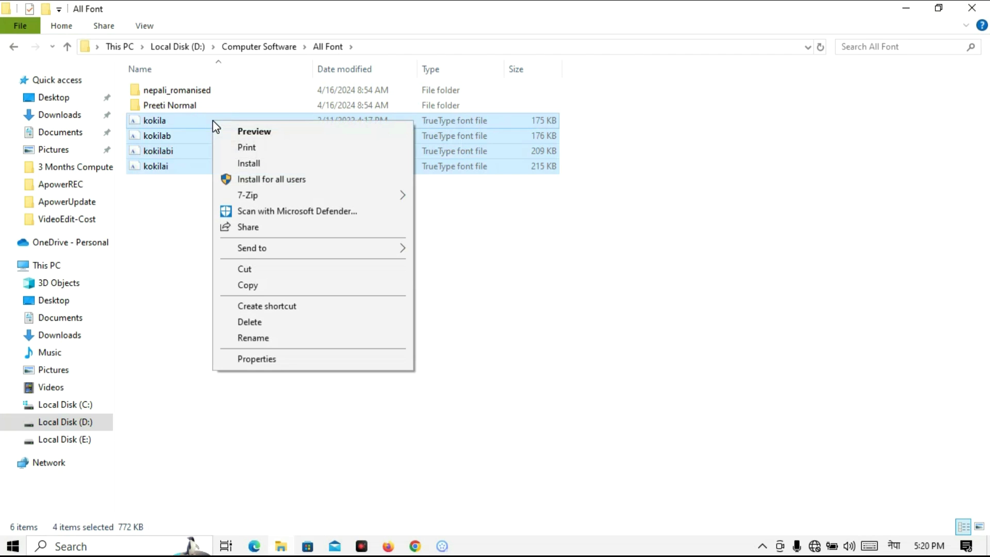
click(274, 165)
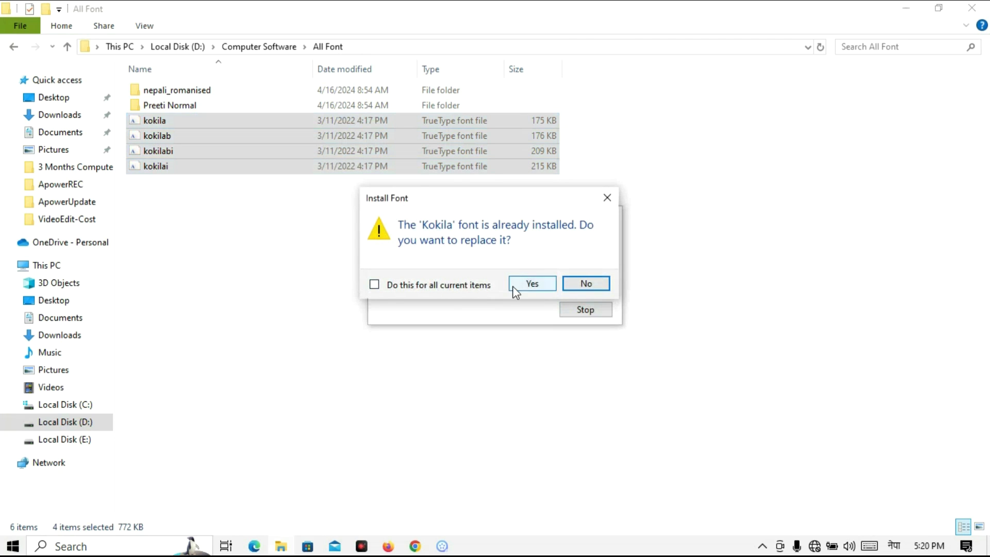
click(450, 290)
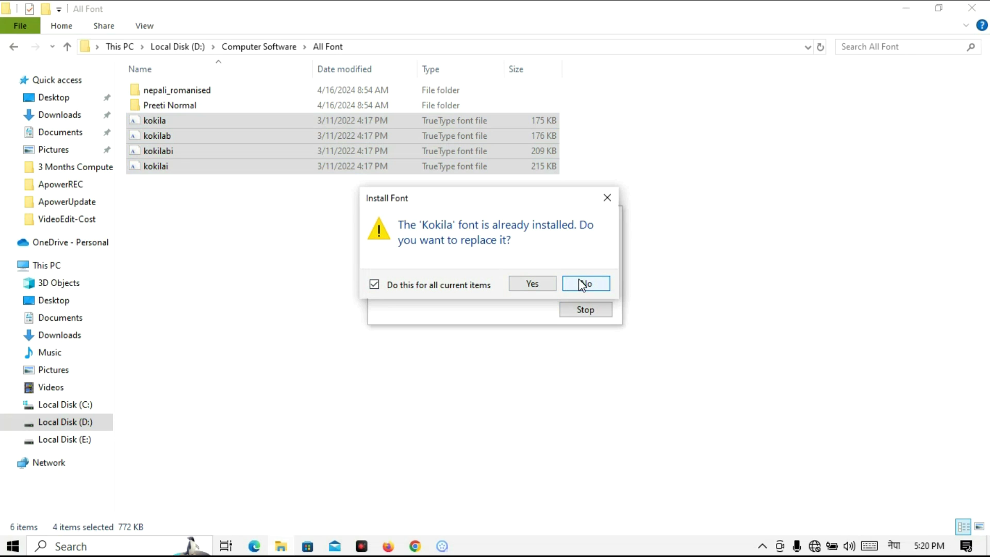
click(537, 288)
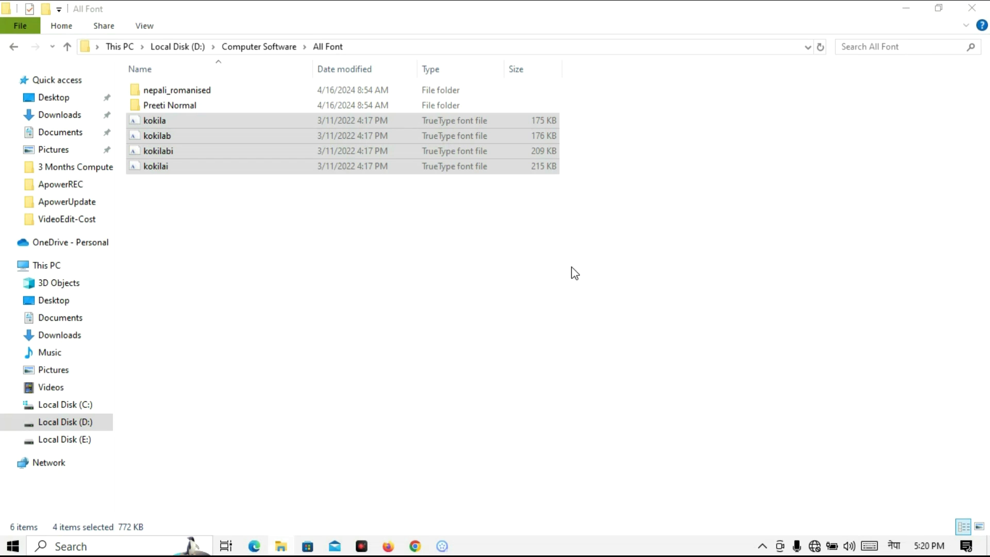
Install the Preeti Normal font file from the nested Preeti Normal folder, replacing the existing version
click(438, 105)
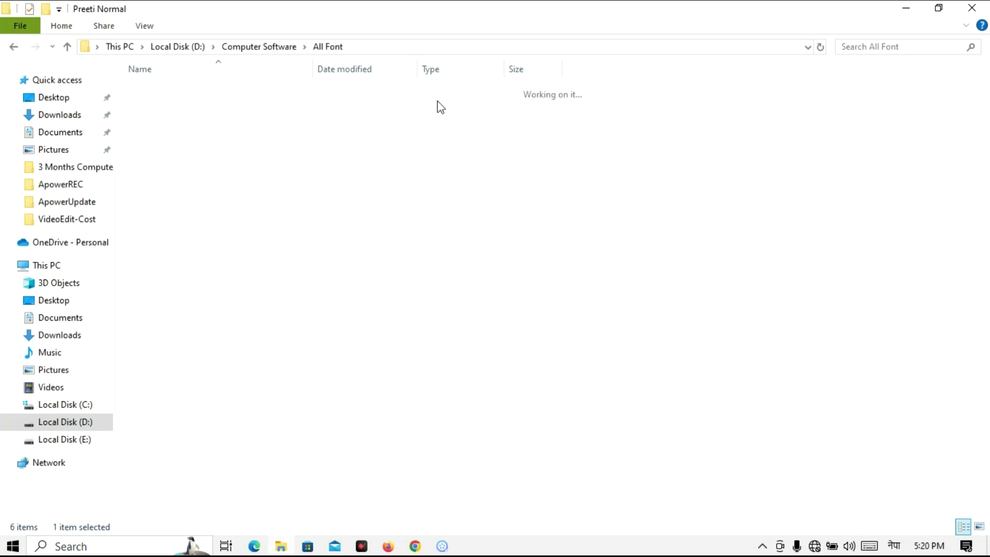
click(381, 93)
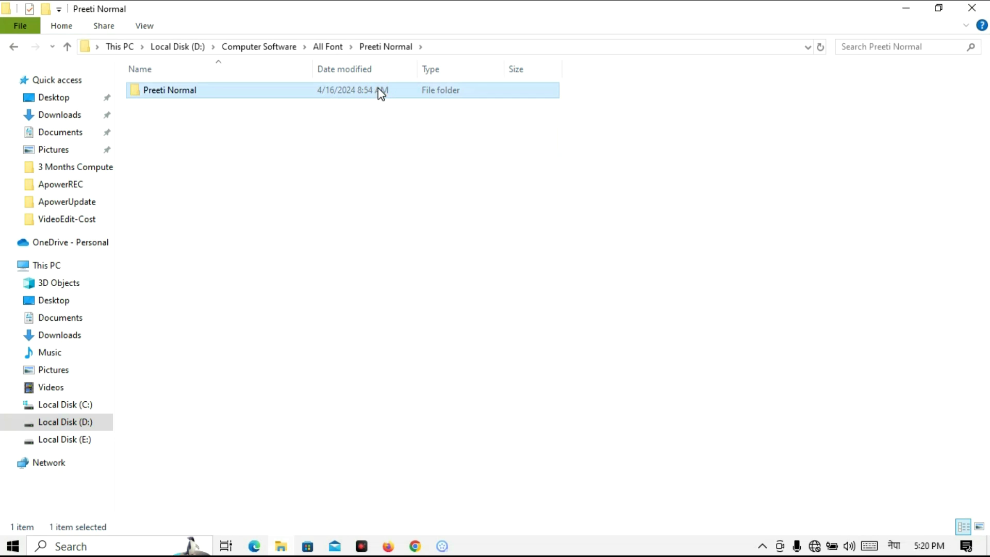
double_click(382, 93)
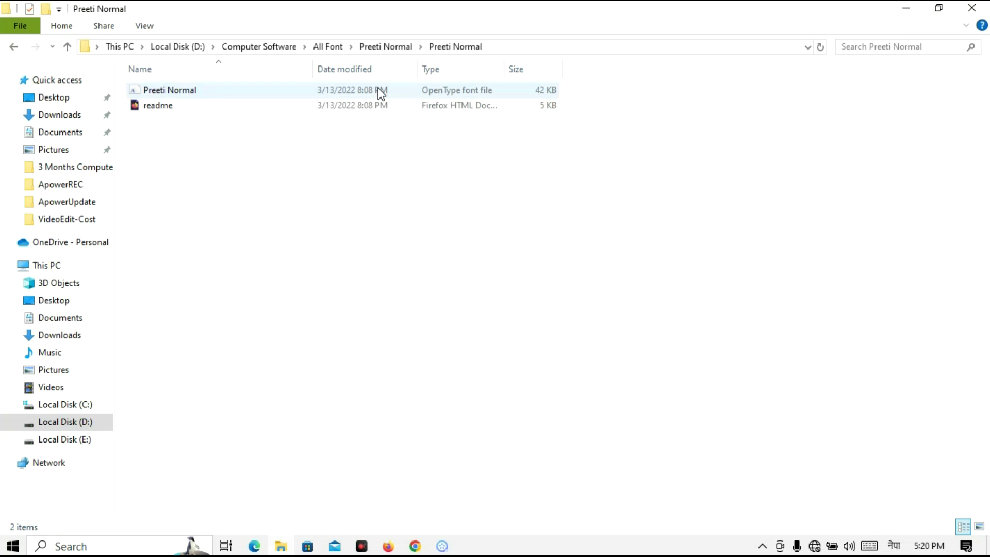
double_click(381, 93)
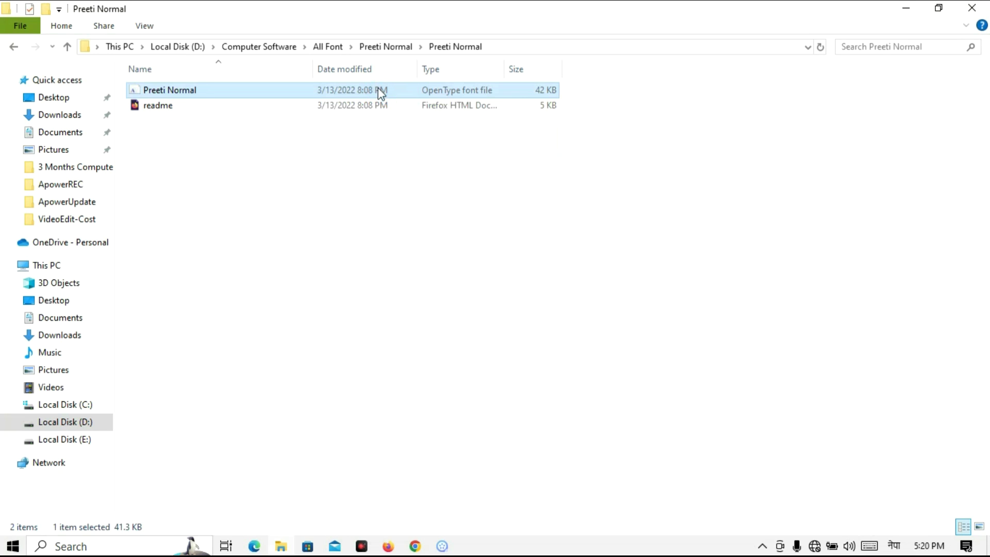
right_click(379, 89)
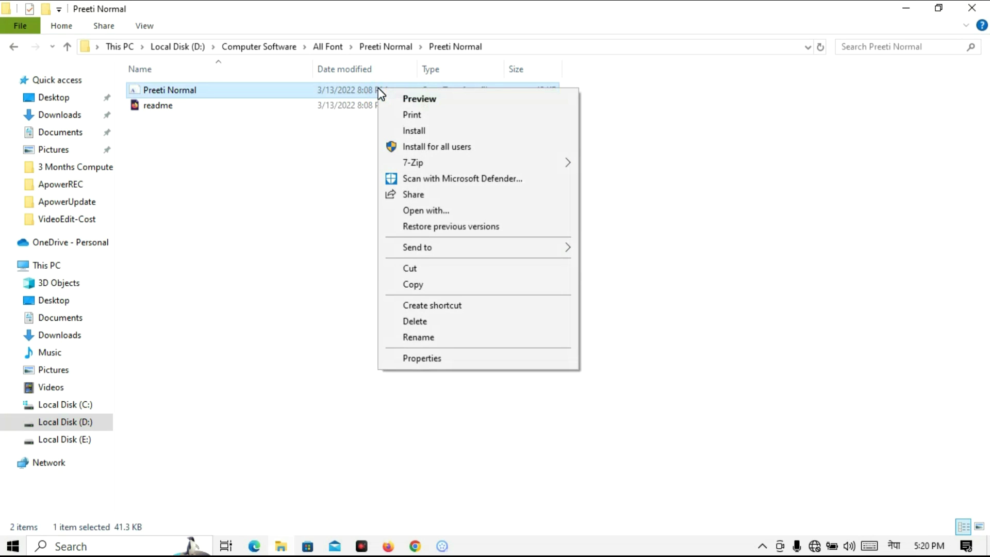
click(444, 133)
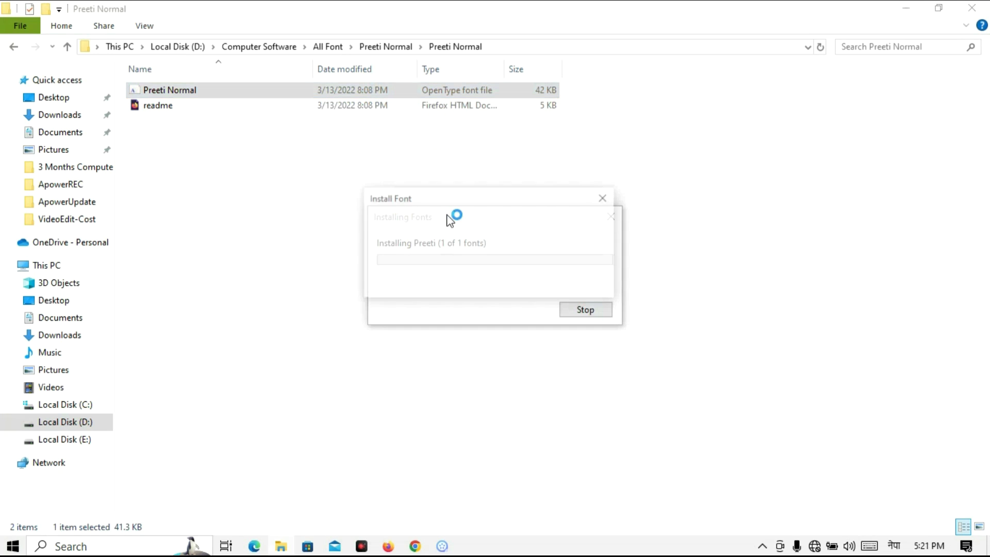
click(537, 285)
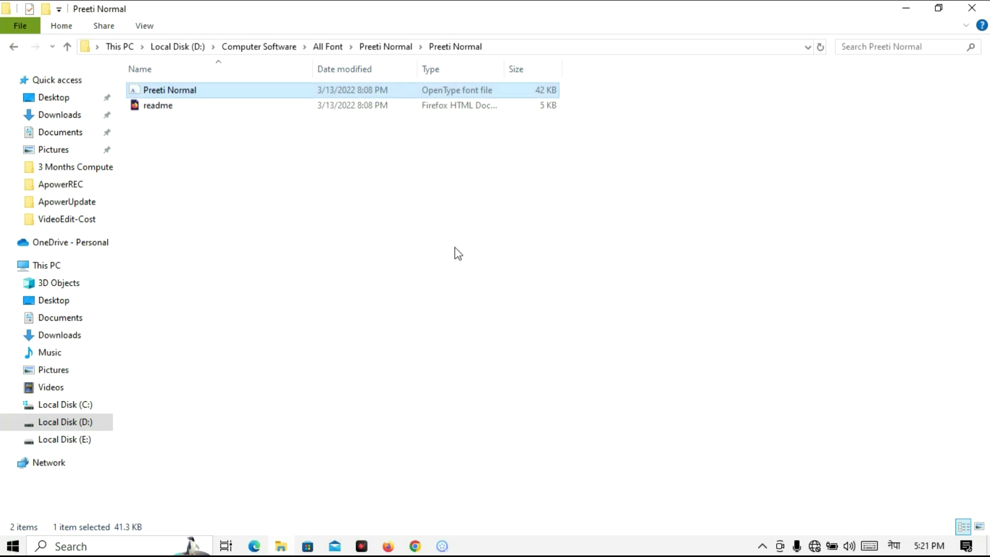
Return to the All Font folder and open its nepali_romanised subfolder
click(67, 47)
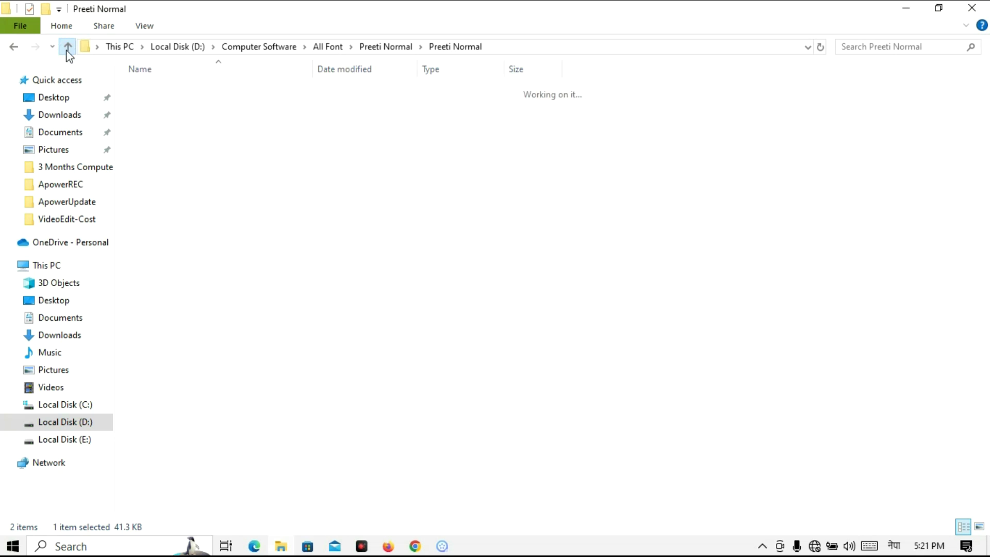
click(67, 51)
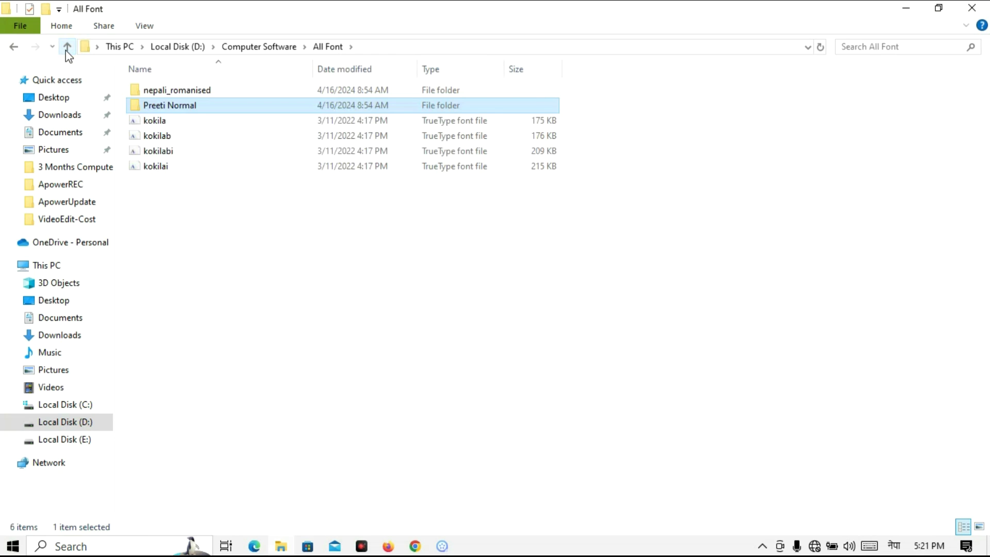
double_click(223, 88)
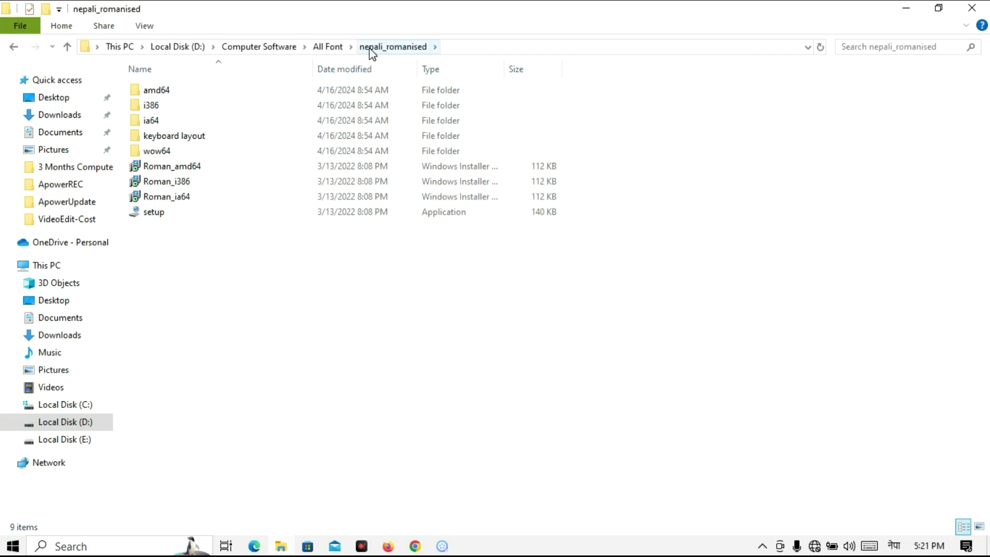
Launch the setup application in the nepali_romanised folder to start the Nepali Unicode Romanized Layout wizard
click(162, 216)
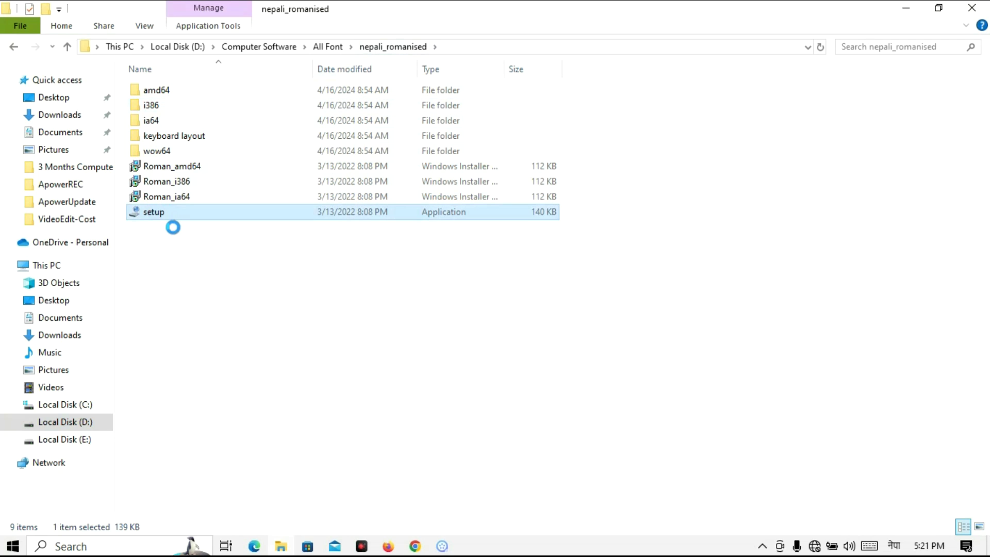
right_click(162, 216)
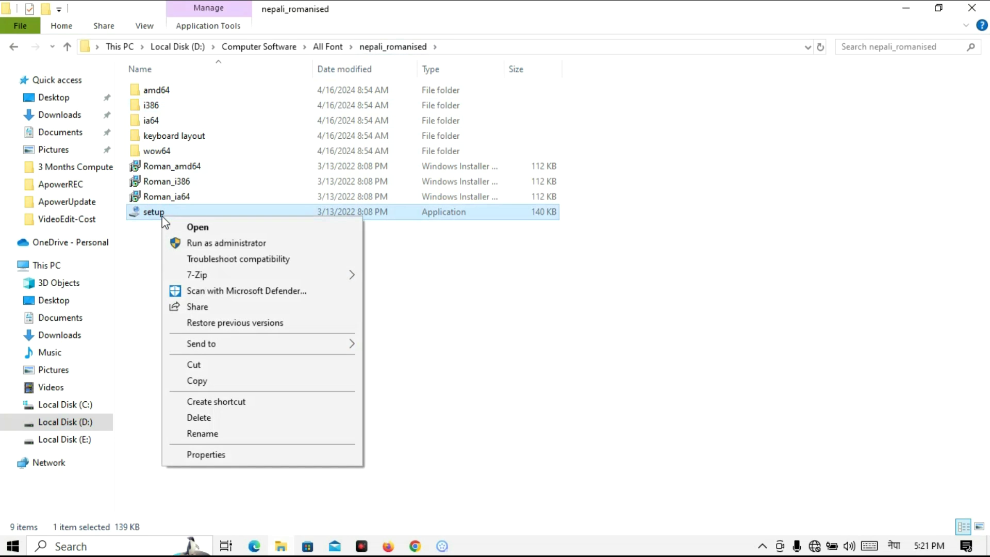
click(205, 227)
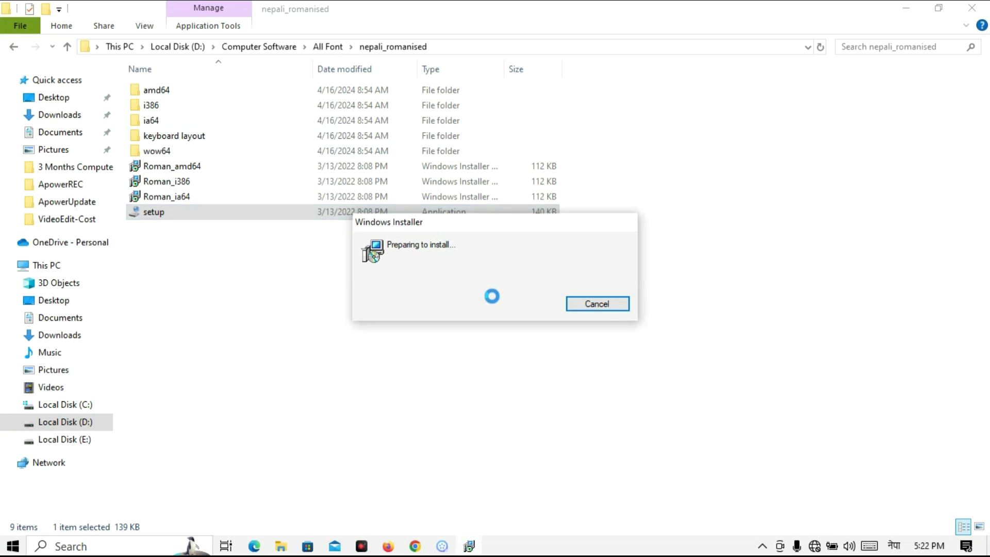
click(600, 305)
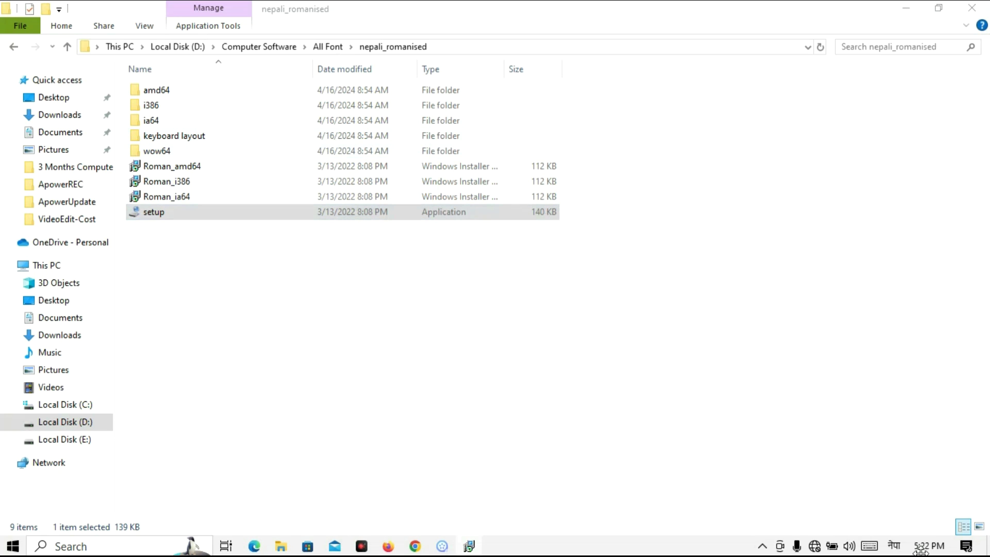
click(429, 211)
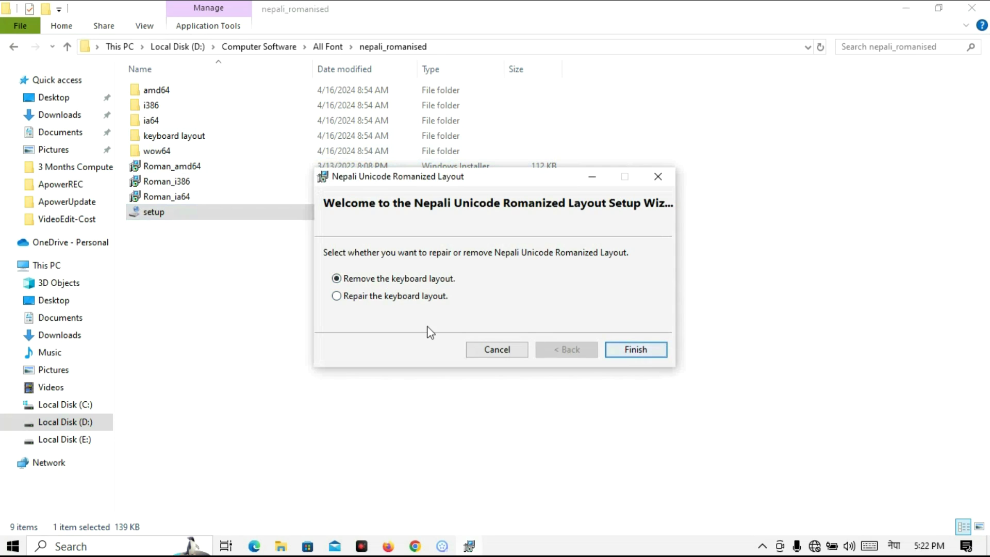
Choose to repair the keyboard layout in the setup wizard, cancel the installation and close the wizard
click(390, 297)
click(503, 348)
click(518, 303)
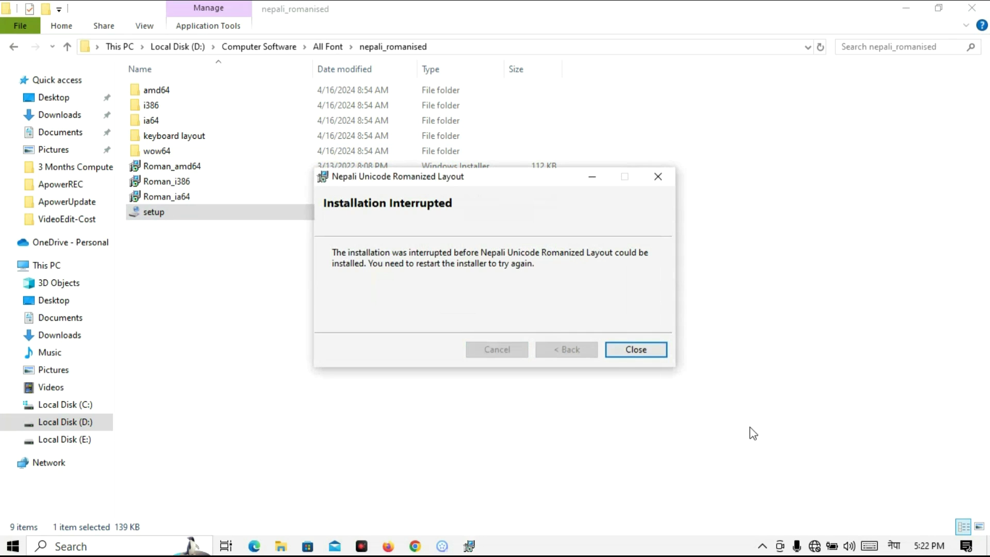
click(634, 350)
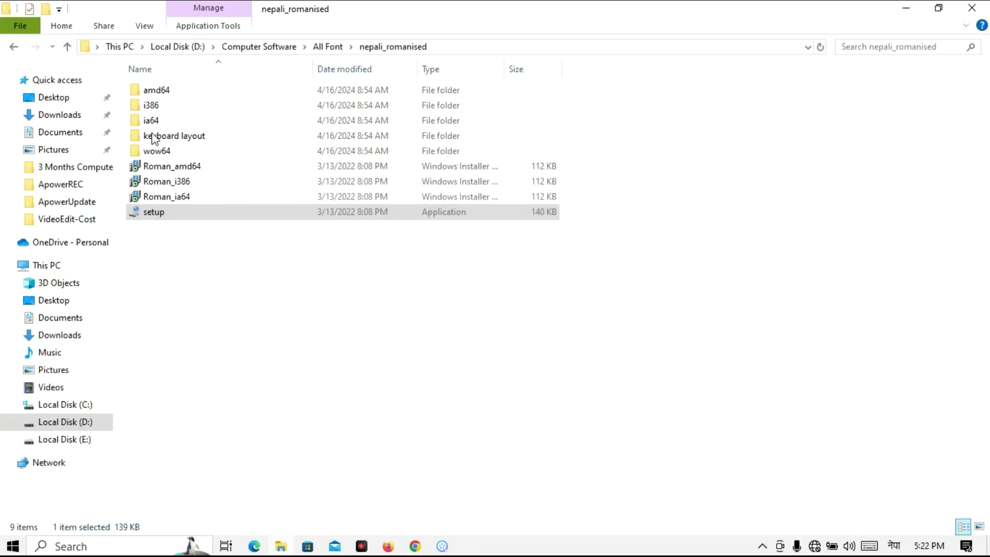
Open both keyboardlayout-romanized images from the keyboard layout folder
click(253, 138)
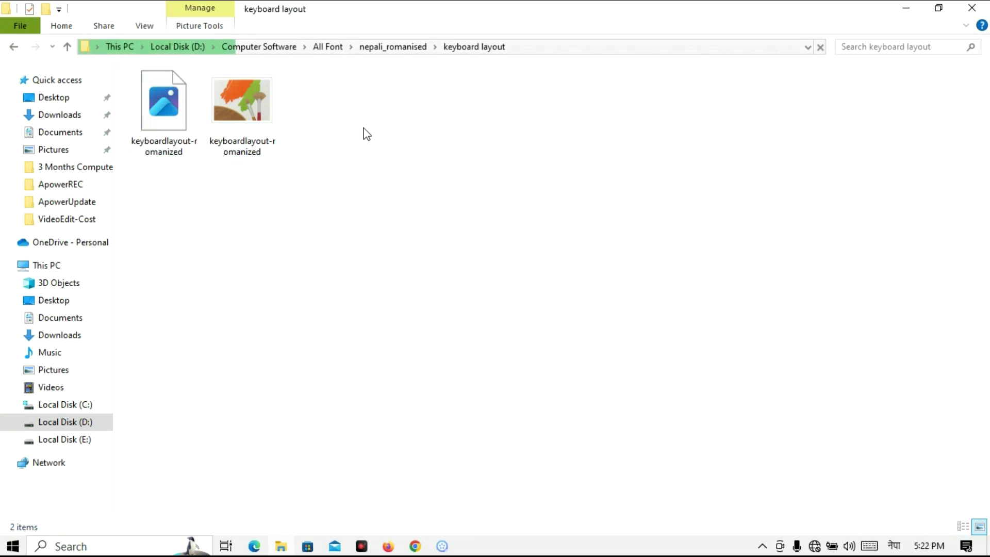
drag(365, 128, 157, 97)
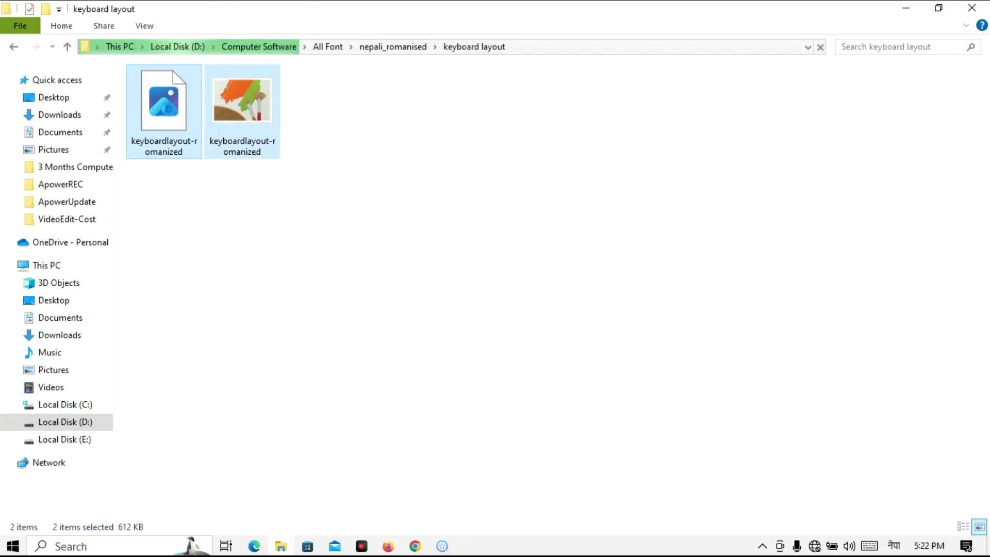
right_click(157, 97)
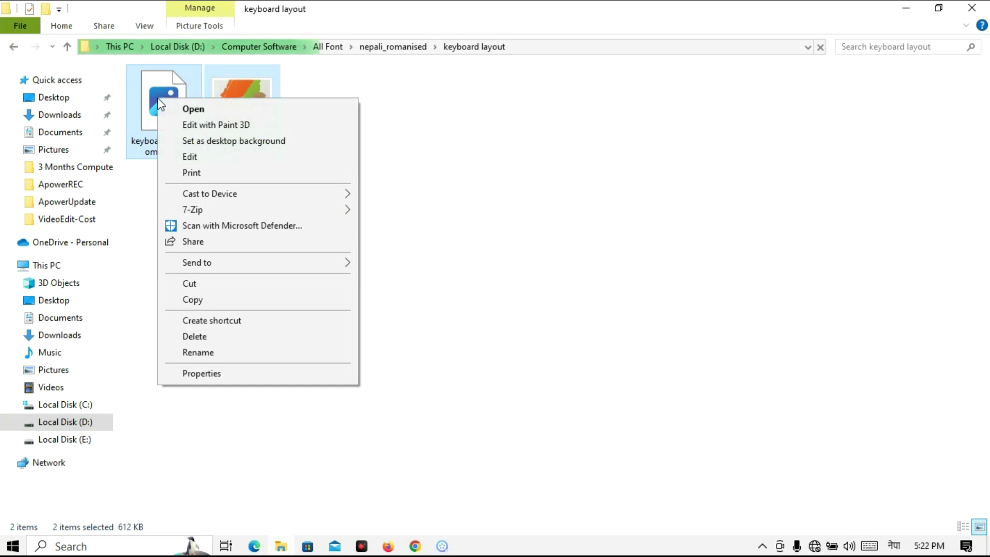
click(202, 112)
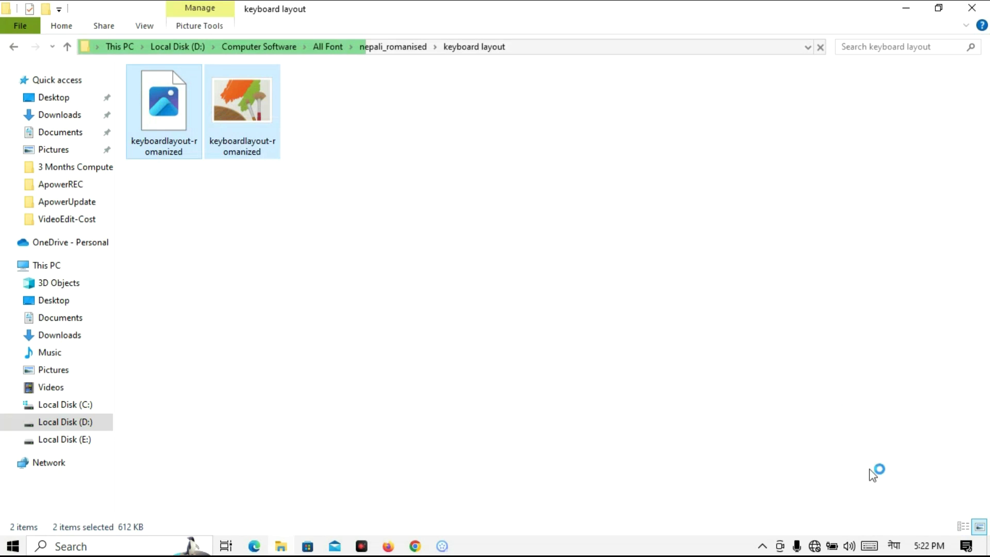